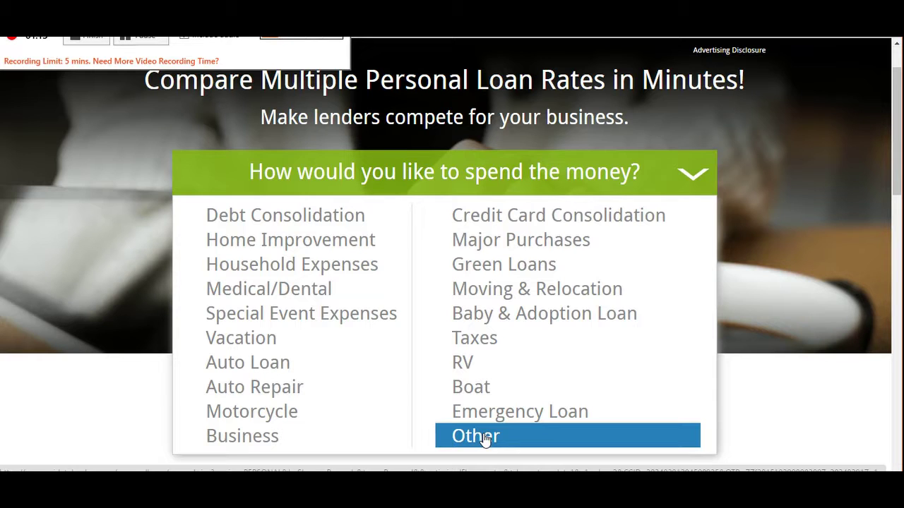
# Step: Choose Credit Card Consolidation as the loan purpose to reach the date-of-birth step
pyautogui.click(504, 220)
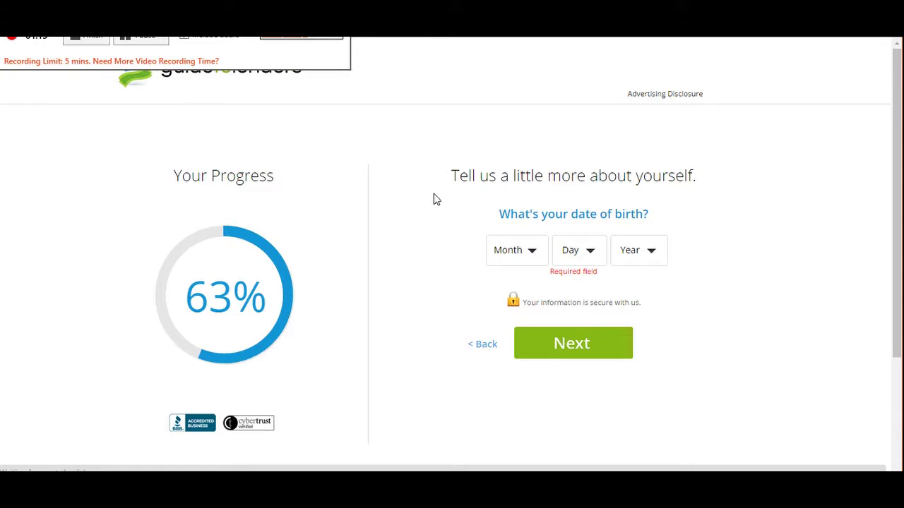